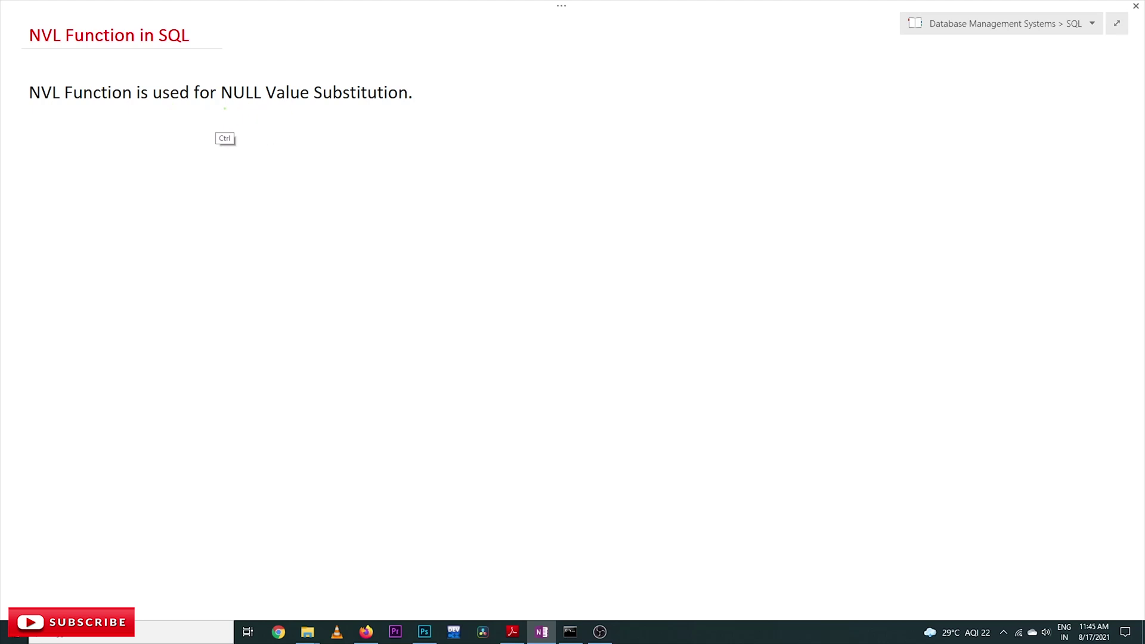
Underline 'NULL Value Substitution' and draw the sketch's two vertical column lines in green
drag(225, 108, 416, 111)
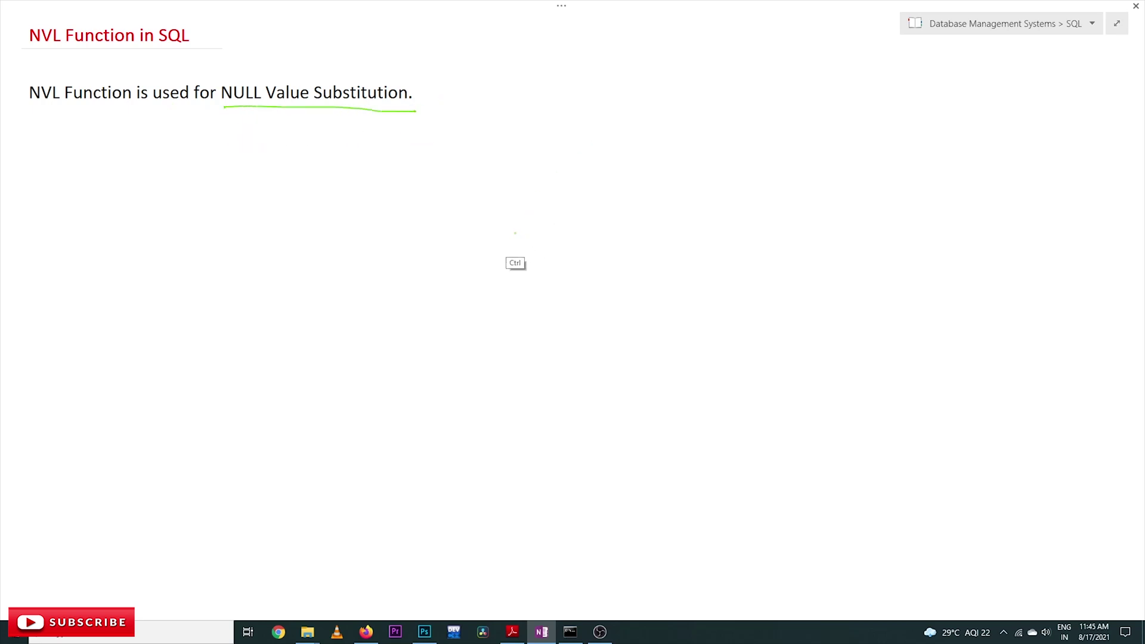
drag(549, 241, 591, 241)
drag(532, 161, 512, 342)
drag(618, 158, 612, 325)
Write NULL between the column lines, underline it, and add an arrow pointing at it
mouse_move(555, 226)
mouse_down()
mouse_move(564, 237)
mouse_move(567, 224)
mouse_move(586, 226)
mouse_move(595, 240)
mouse_up()
mouse_move(598, 227)
mouse_down()
mouse_move(604, 238)
mouse_move(677, 229)
mouse_move(627, 242)
mouse_up()
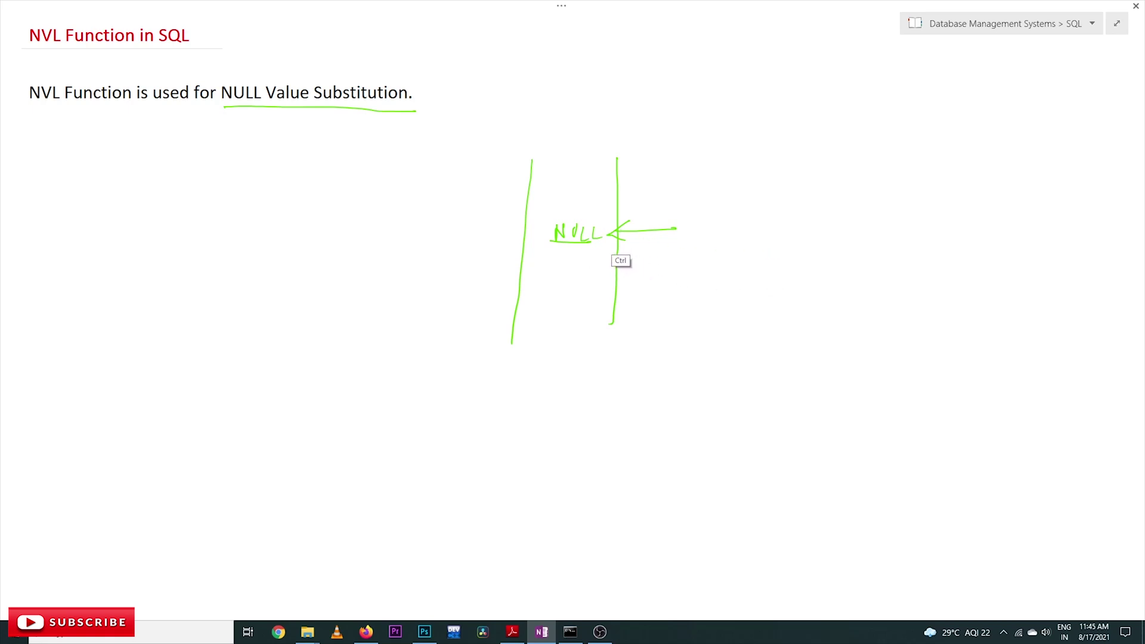
drag(616, 233, 679, 229)
drag(587, 245, 606, 244)
Handwrite NVL(Value, sub) left of the sketch and draw an arrow beneath it
mouse_move(151, 186)
mouse_down()
mouse_move(151, 207)
mouse_move(168, 186)
mouse_move(214, 209)
mouse_up()
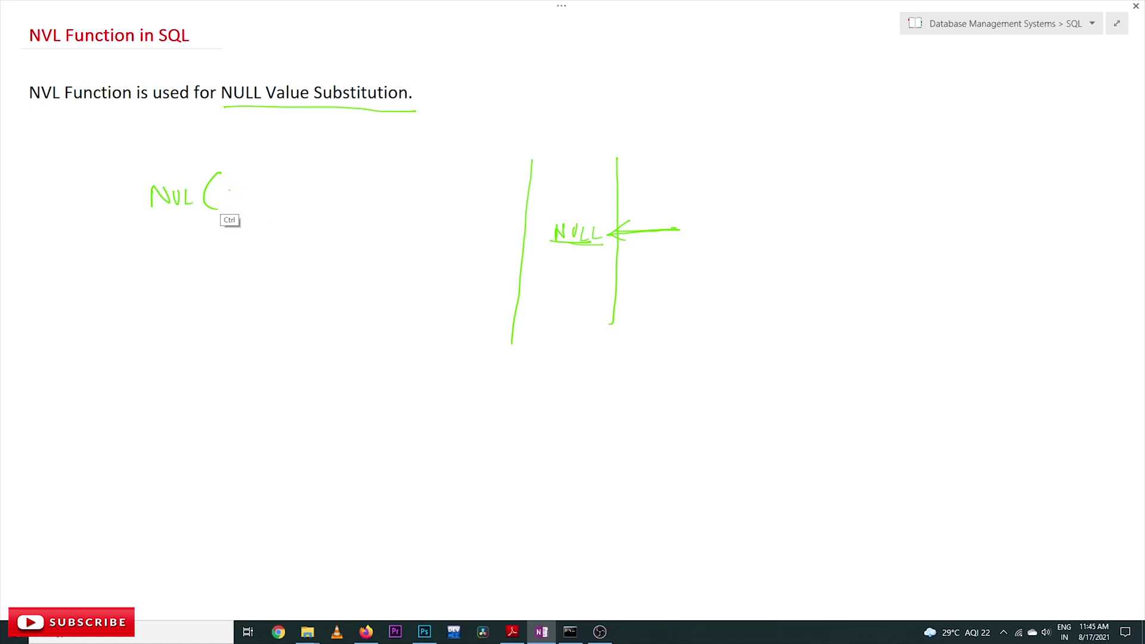
mouse_move(230, 185)
mouse_down()
mouse_move(250, 202)
mouse_move(297, 206)
mouse_up()
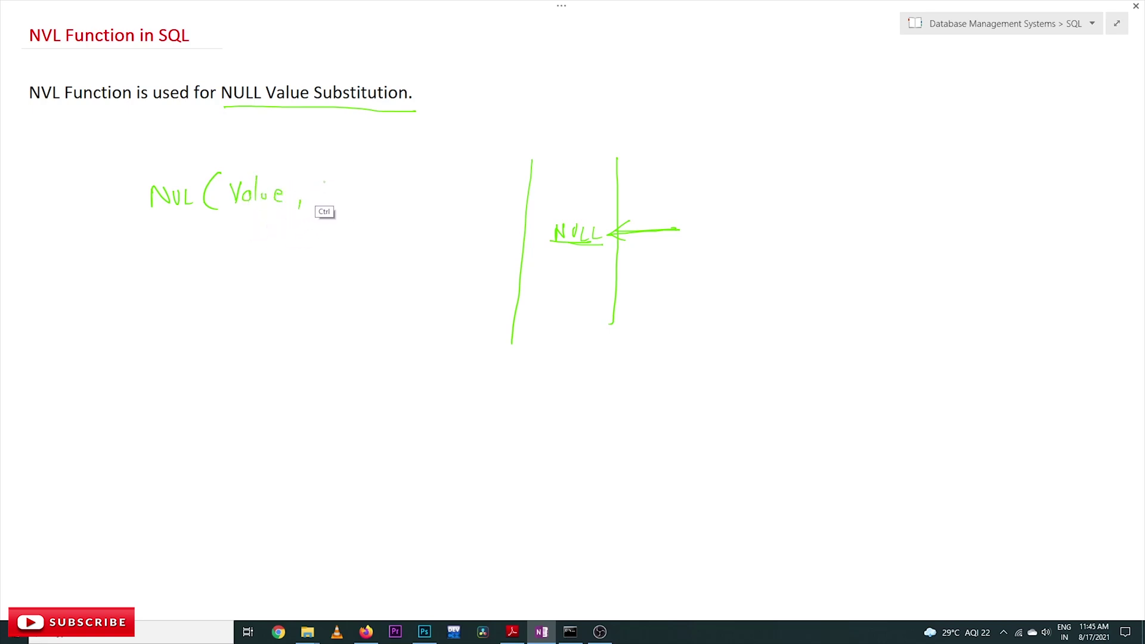
drag(329, 178, 317, 192)
drag(334, 176, 346, 177)
drag(350, 163, 366, 210)
mouse_move(153, 232)
mouse_down()
mouse_move(369, 215)
mouse_move(359, 224)
mouse_up()
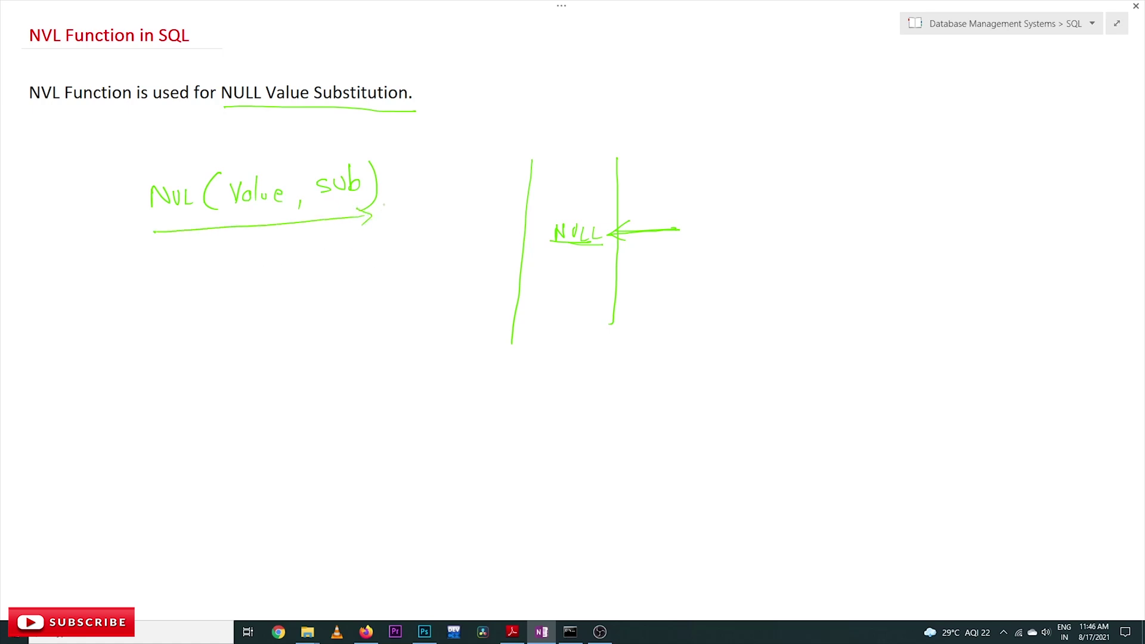
click(393, 189)
click(570, 632)
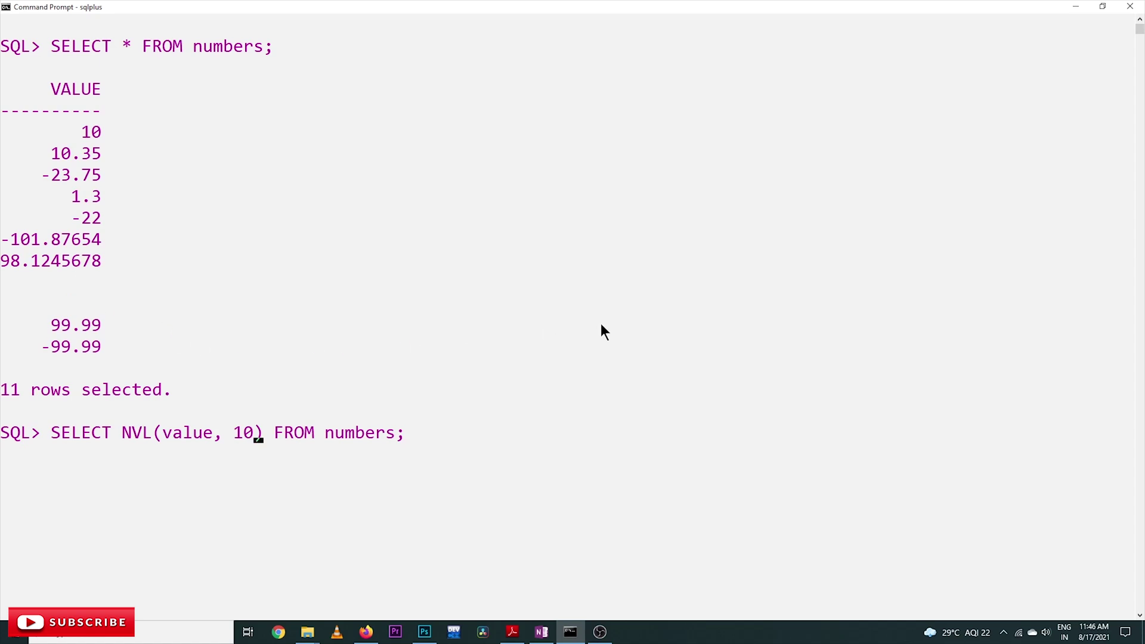
Run SELECT NVL(value, 10) FROM numbers; so the two NULLs display as 10
key(Return)
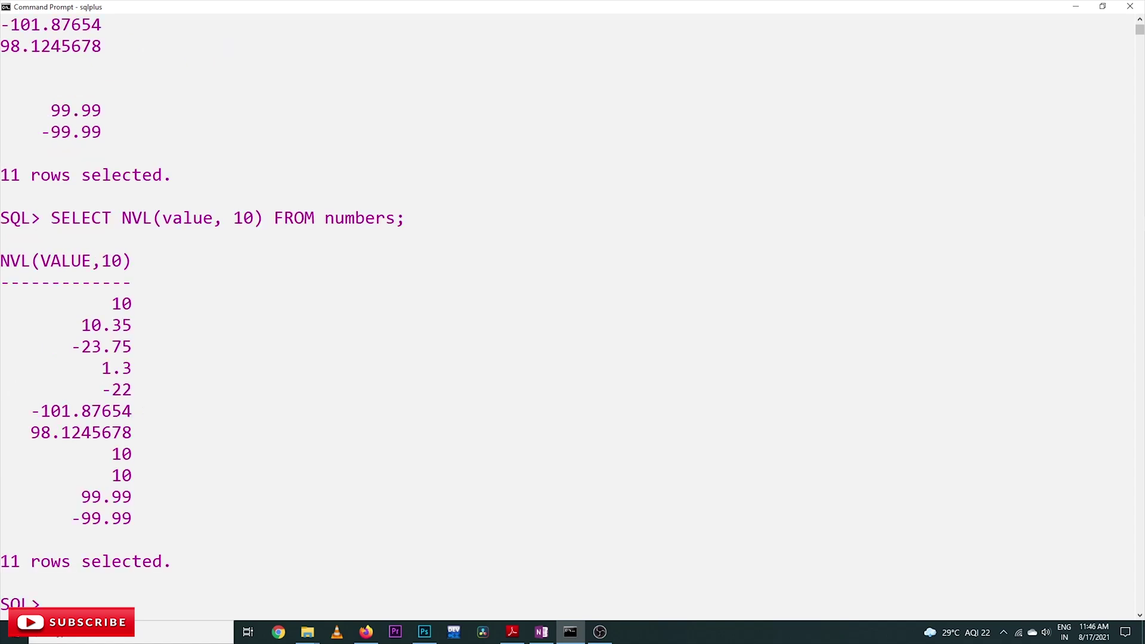